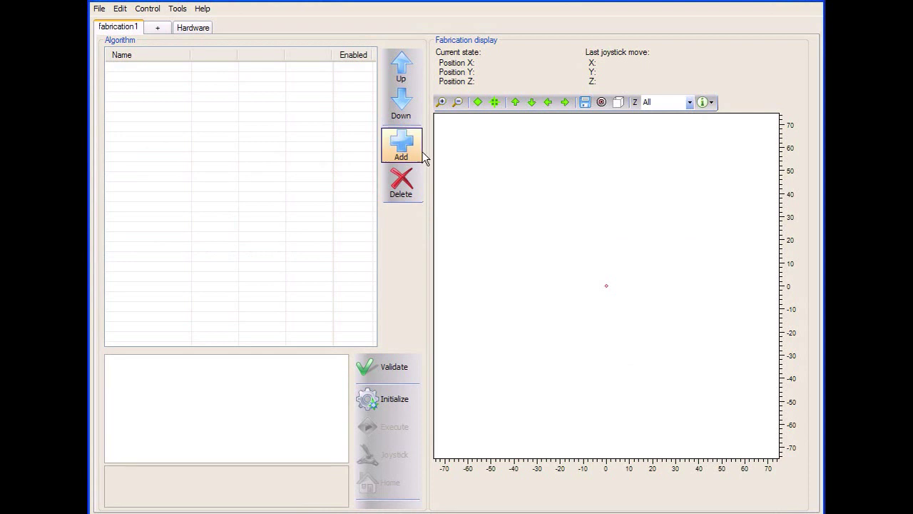
# Step: Insert a PLT command as the first algorithm step and select it to show its settings
pyautogui.click(401, 143)
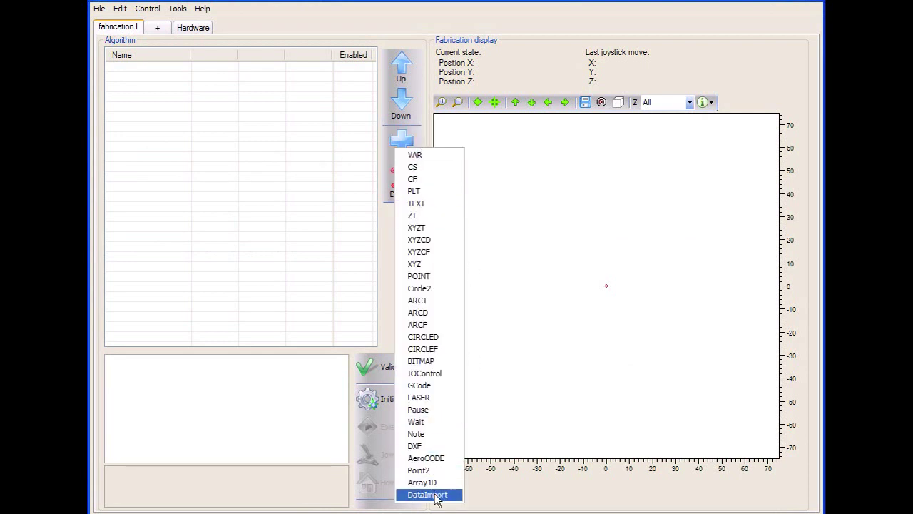
pyautogui.click(438, 191)
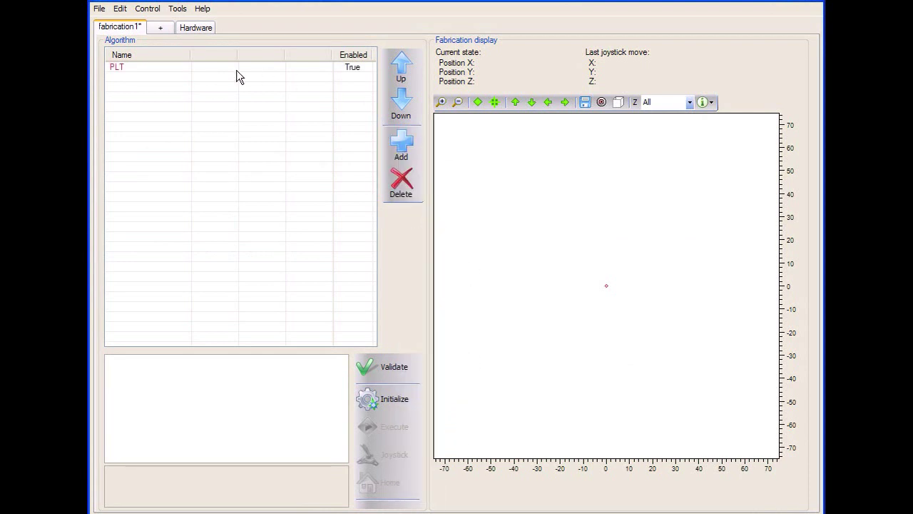
pyautogui.click(210, 70)
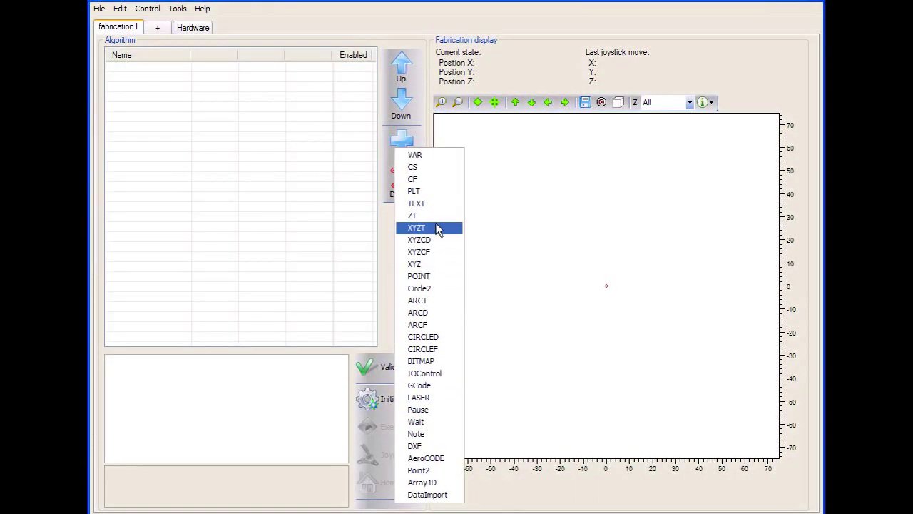
# Step: Add a PLT step and load the design file _final wop_c.plt into it
pyautogui.click(440, 197)
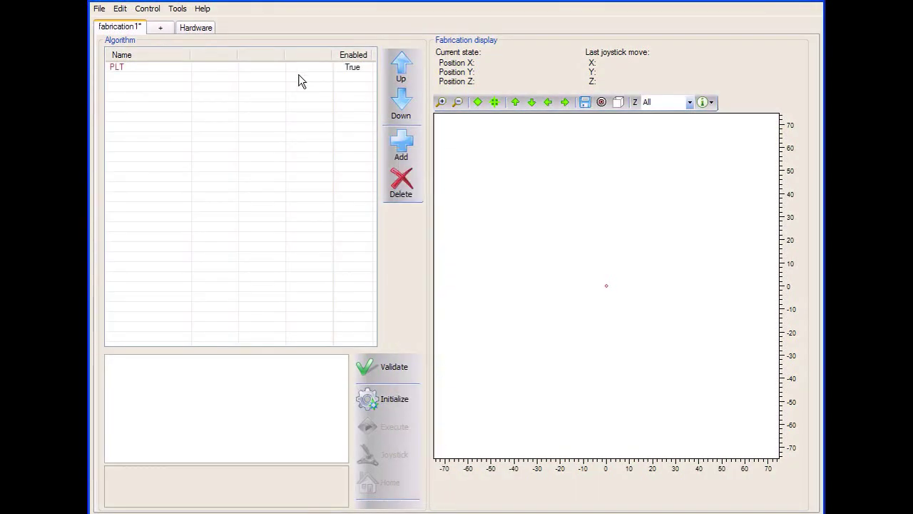
pyautogui.click(211, 68)
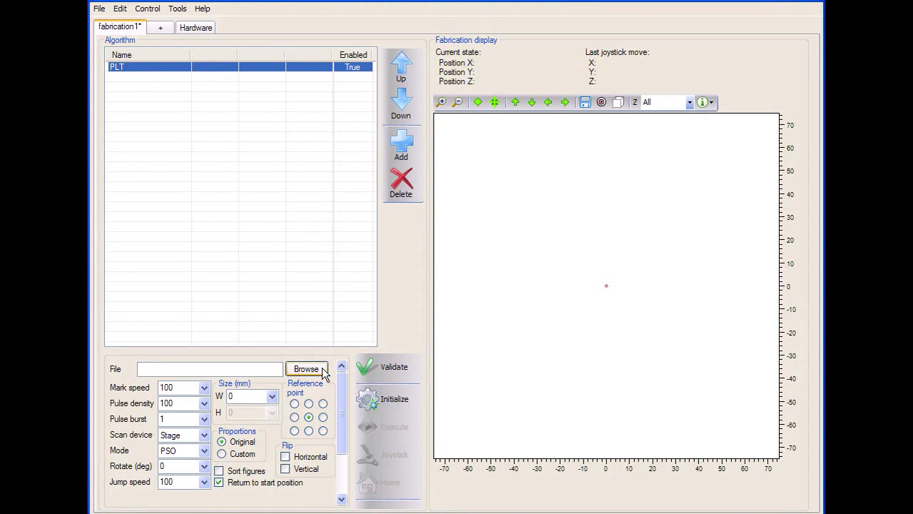
pyautogui.click(307, 369)
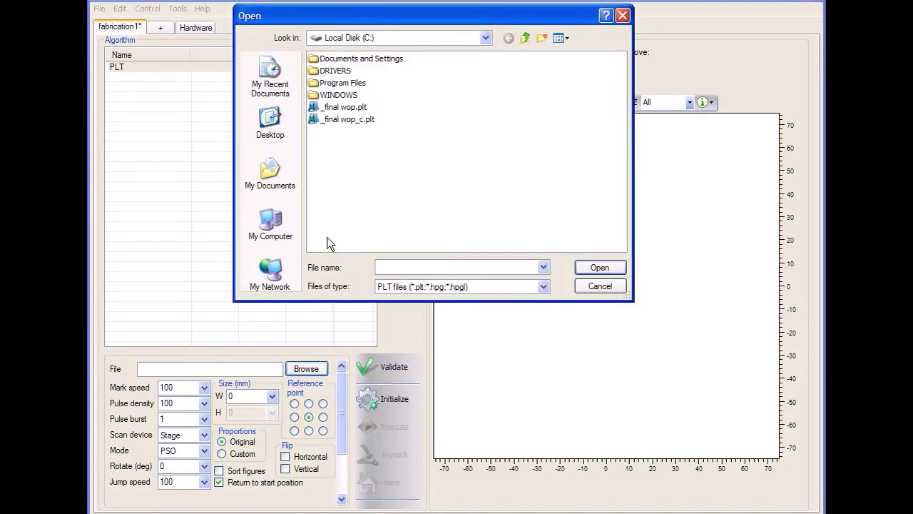
pyautogui.click(343, 109)
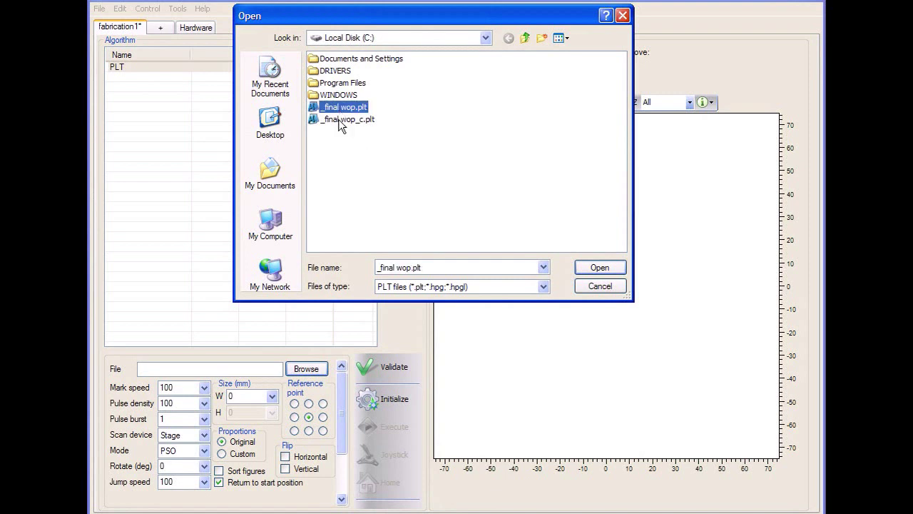
pyautogui.click(340, 120)
pyautogui.click(619, 267)
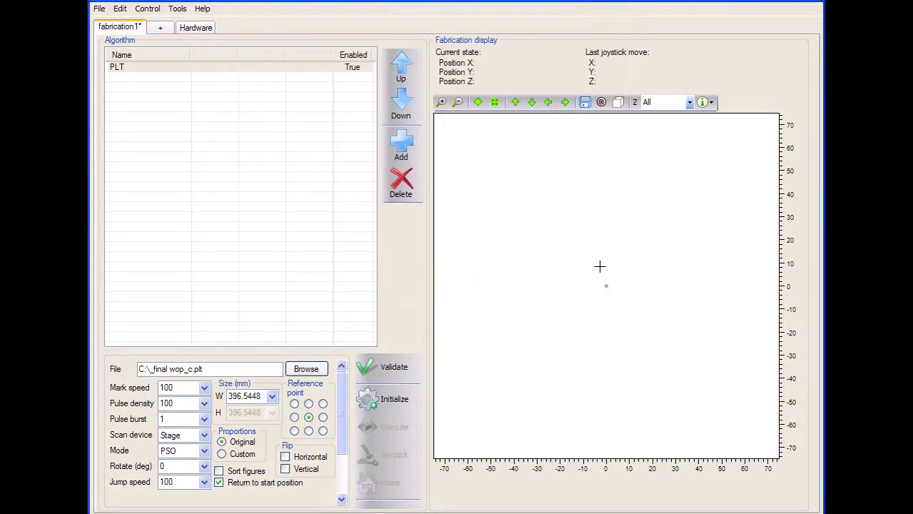
# Step: Change the PLT design width from 396.5448 to 0.1 mm
pyautogui.doubleClick(255, 396)
pyautogui.press('BackSpace')
pyautogui.write('0.')
pyautogui.write('1')
# Step: Set mark and jump speeds to 1, validate the parameters, and zoom in on the display
pyautogui.doubleClick(195, 387)
pyautogui.write('1')
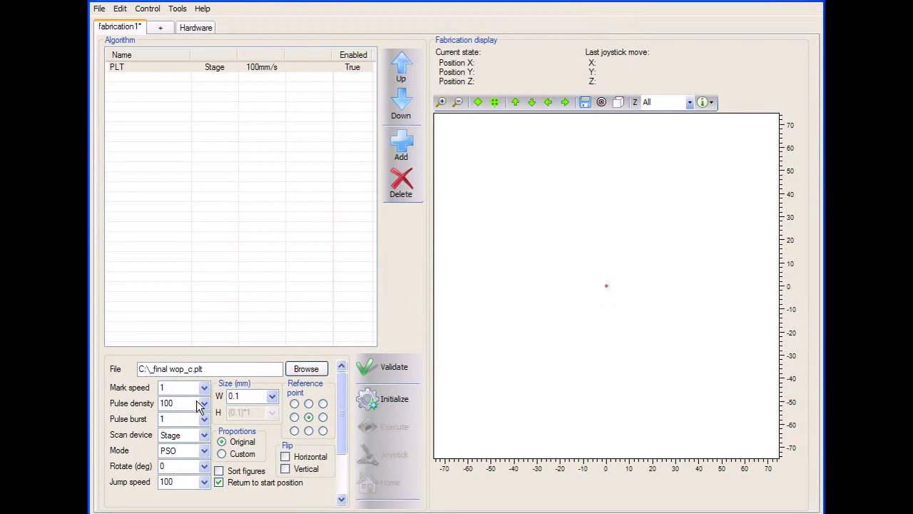
pyautogui.doubleClick(185, 481)
pyautogui.write('1')
pyautogui.click(389, 367)
pyautogui.click(441, 102)
pyautogui.click(441, 102)
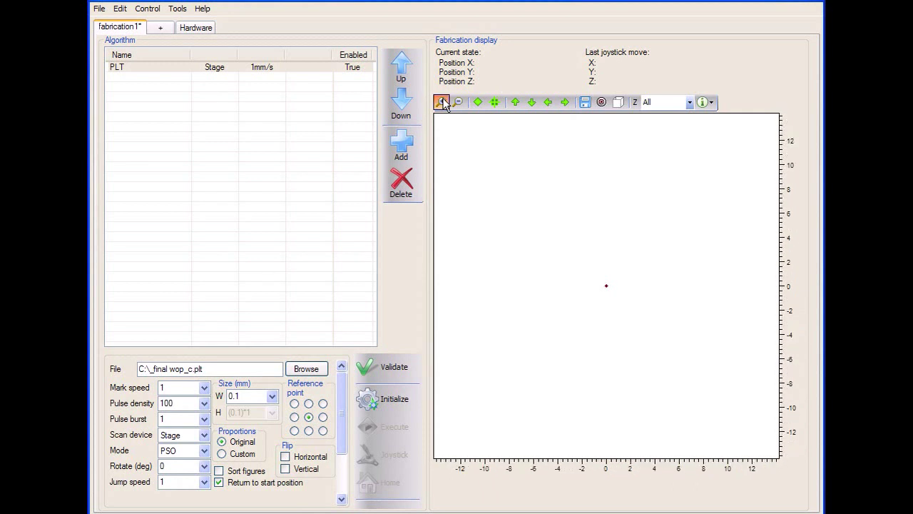
# Step: Fit the wop design in view and scroll down to the Hatching options, toggling hatching briefly
pyautogui.click(494, 102)
pyautogui.click(457, 102)
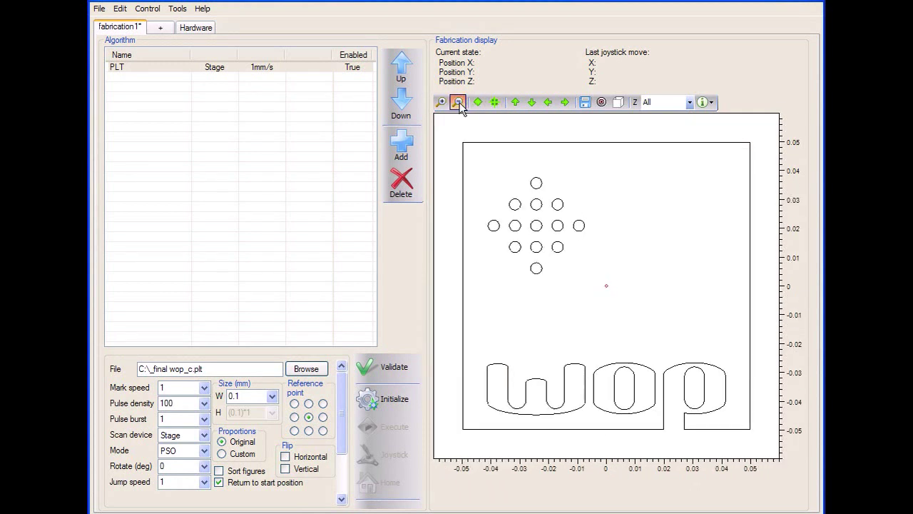
pyautogui.scroll(-3, 344, 436)
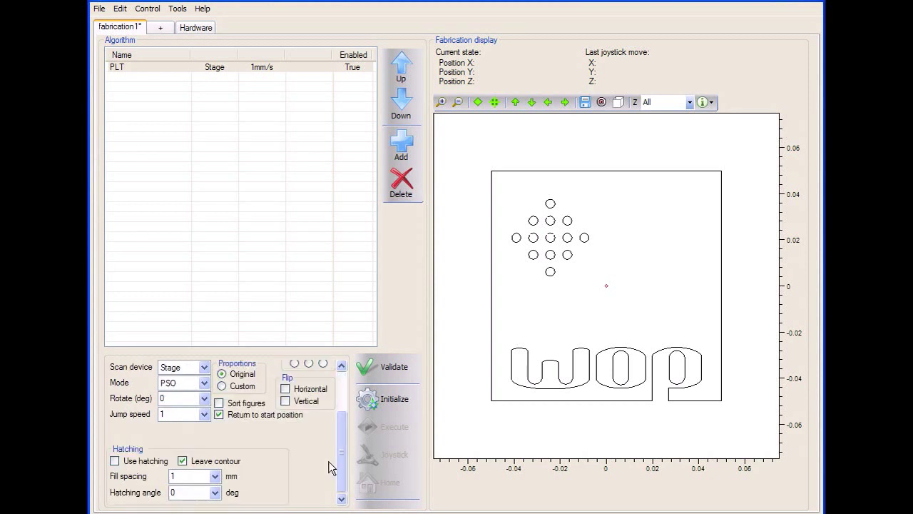
pyautogui.click(114, 461)
pyautogui.click(121, 462)
# Step: Enable hatching with 0.001 mm fill spacing and turn off Leave contour
pyautogui.click(115, 460)
pyautogui.doubleClick(203, 476)
pyautogui.write('0.001')
pyautogui.press('Return')
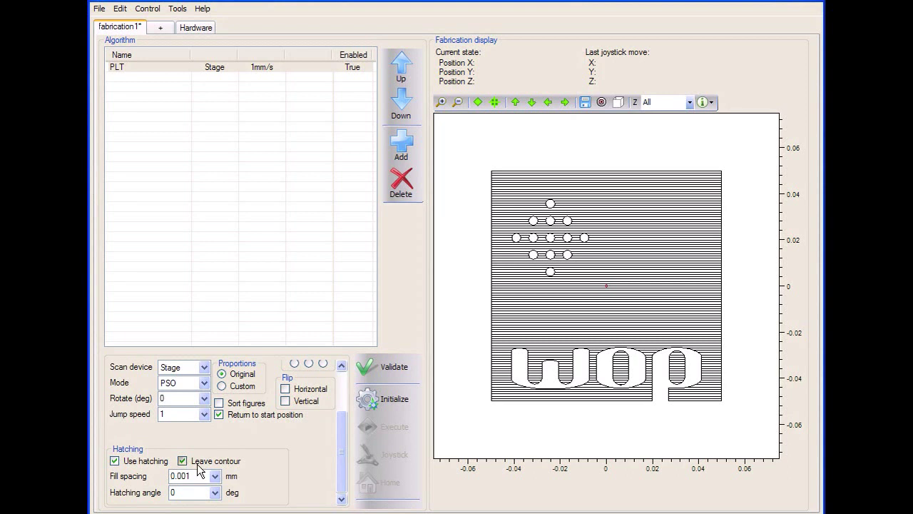
pyautogui.click(388, 363)
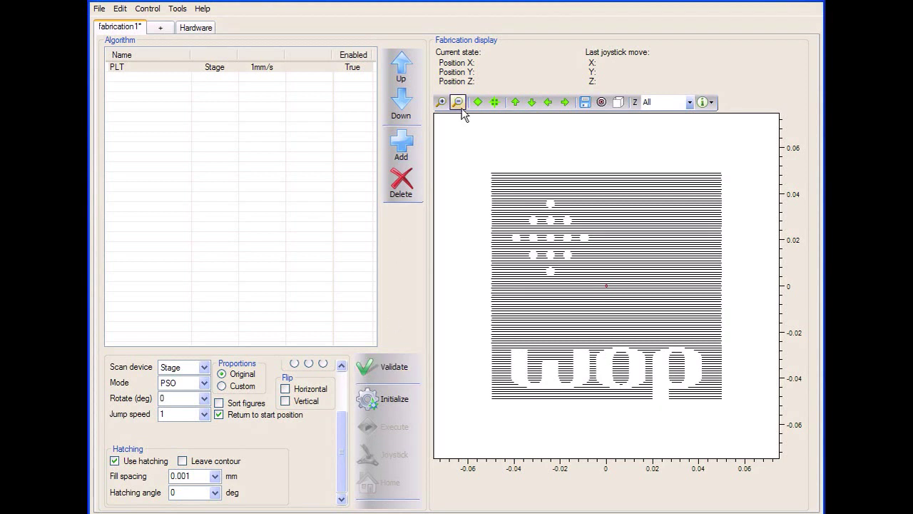
# Step: Fit the hatched pattern in view, initialize the stage and execute the fabrication run
pyautogui.click(497, 104)
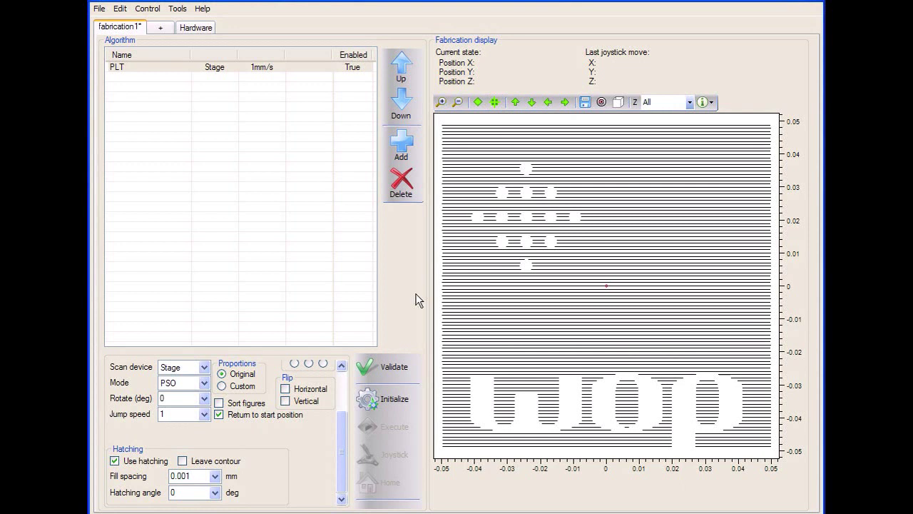
pyautogui.click(415, 405)
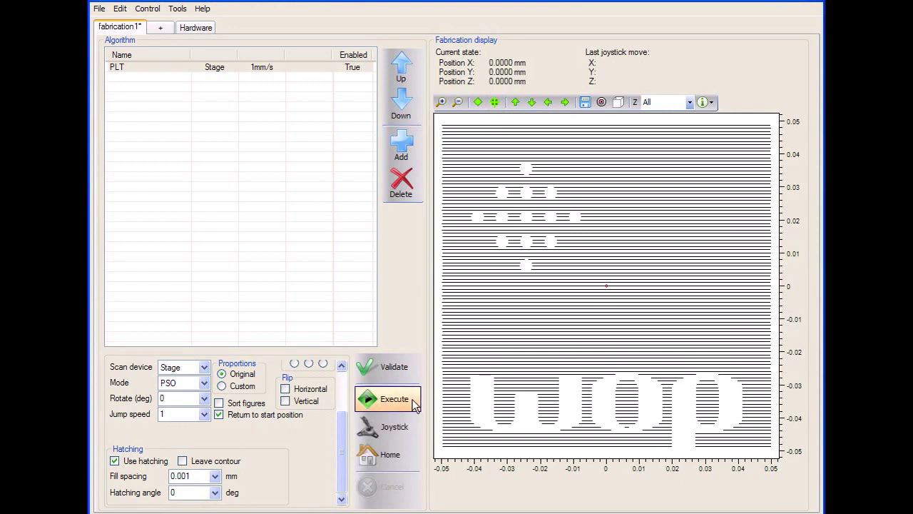
pyautogui.click(414, 403)
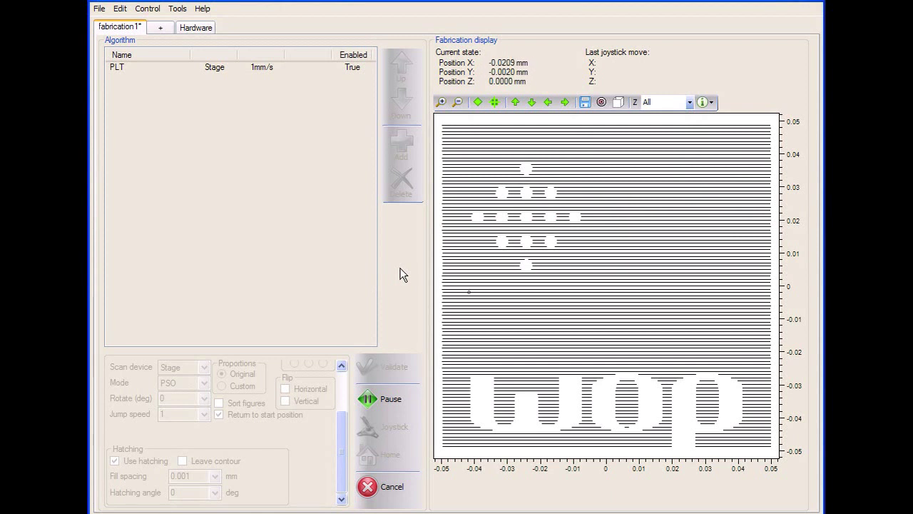
pyautogui.click(97, 7)
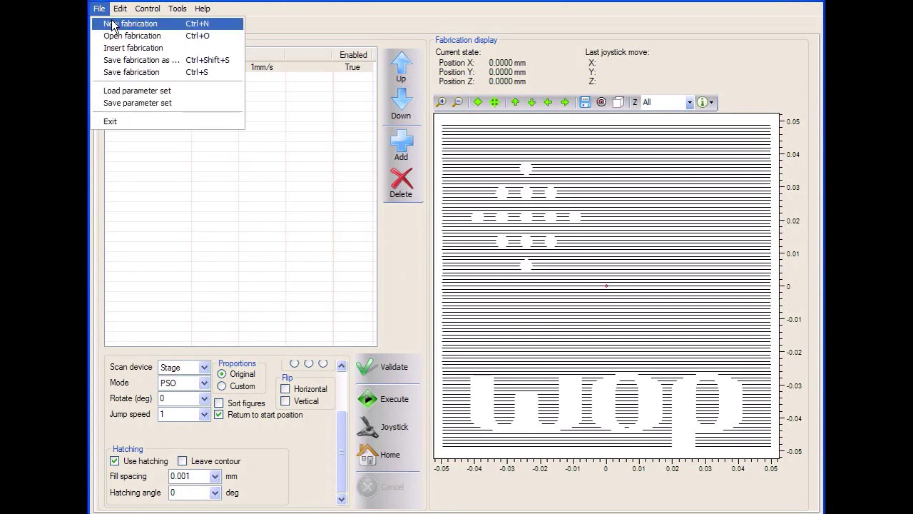
# Step: Save the fabrication under the new name wop.fab
pyautogui.click(195, 61)
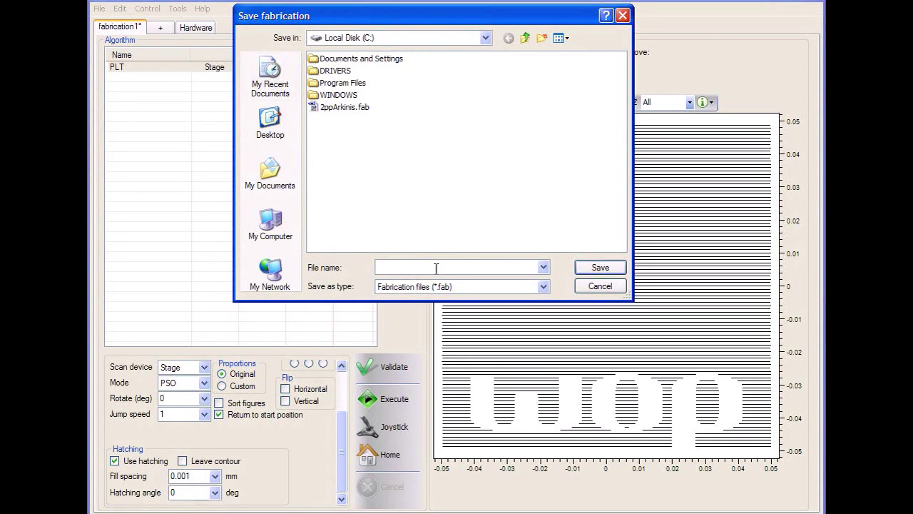
pyautogui.write('wop')
pyautogui.click(600, 268)
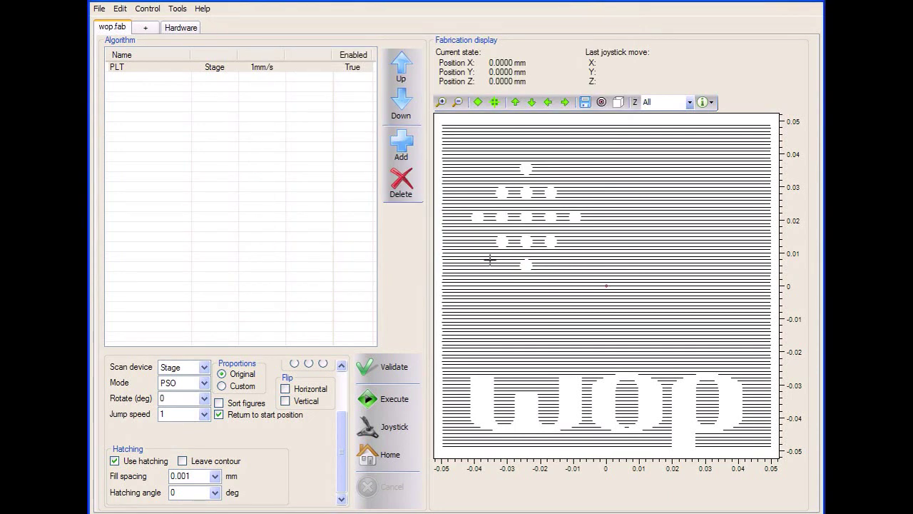